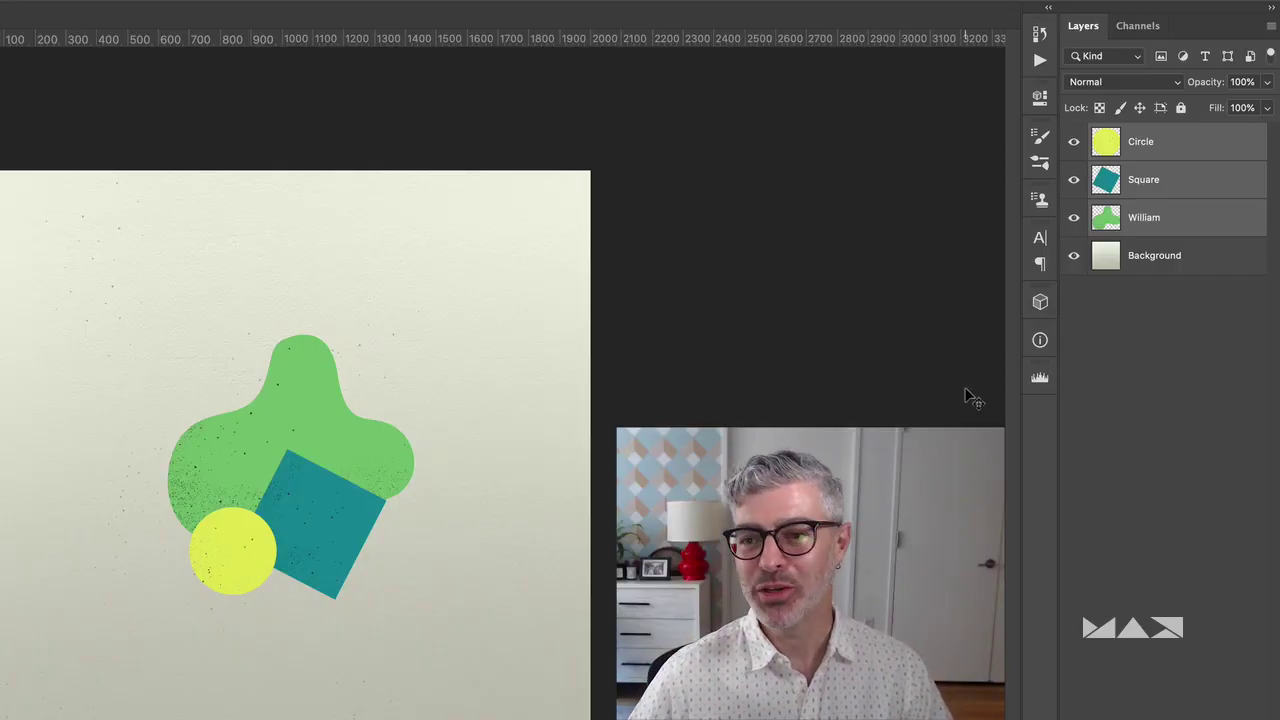
- Inspect how the shapes are separated by hiding and showing the Circle and Square layers
{"action": "left_click", "coordinate": [1074, 142]}
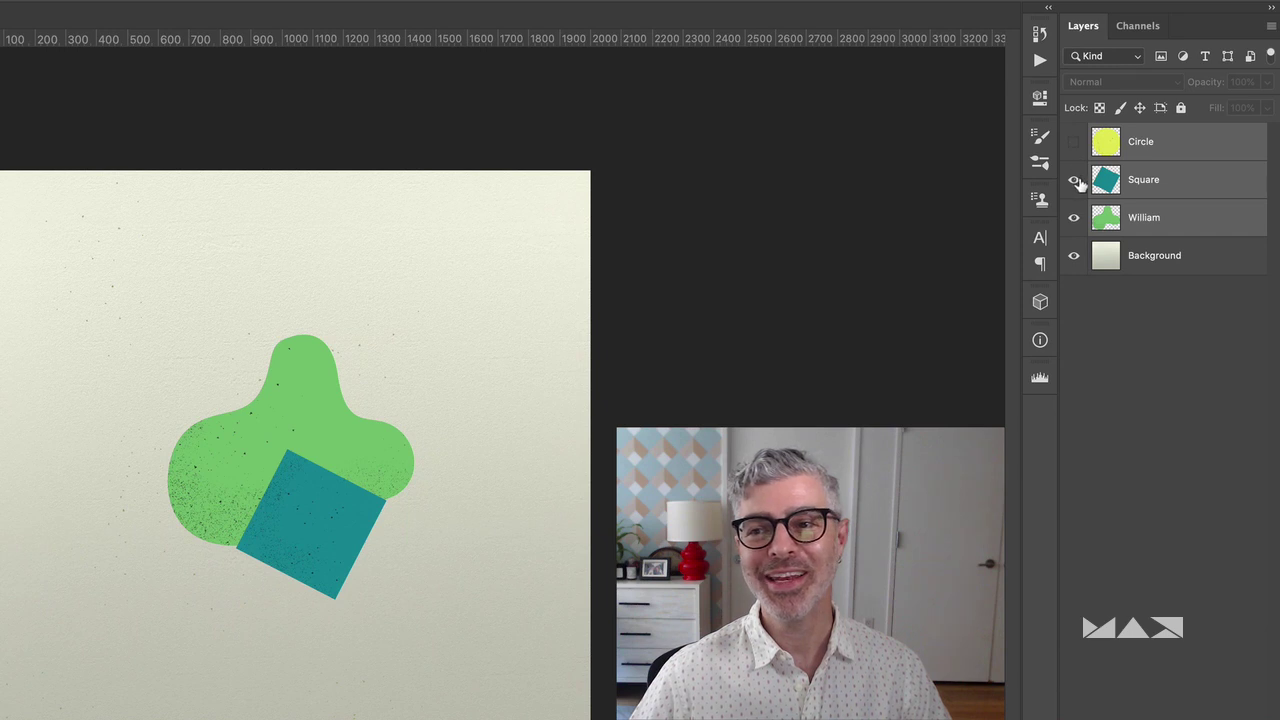
{"action": "left_click", "coordinate": [1074, 180]}
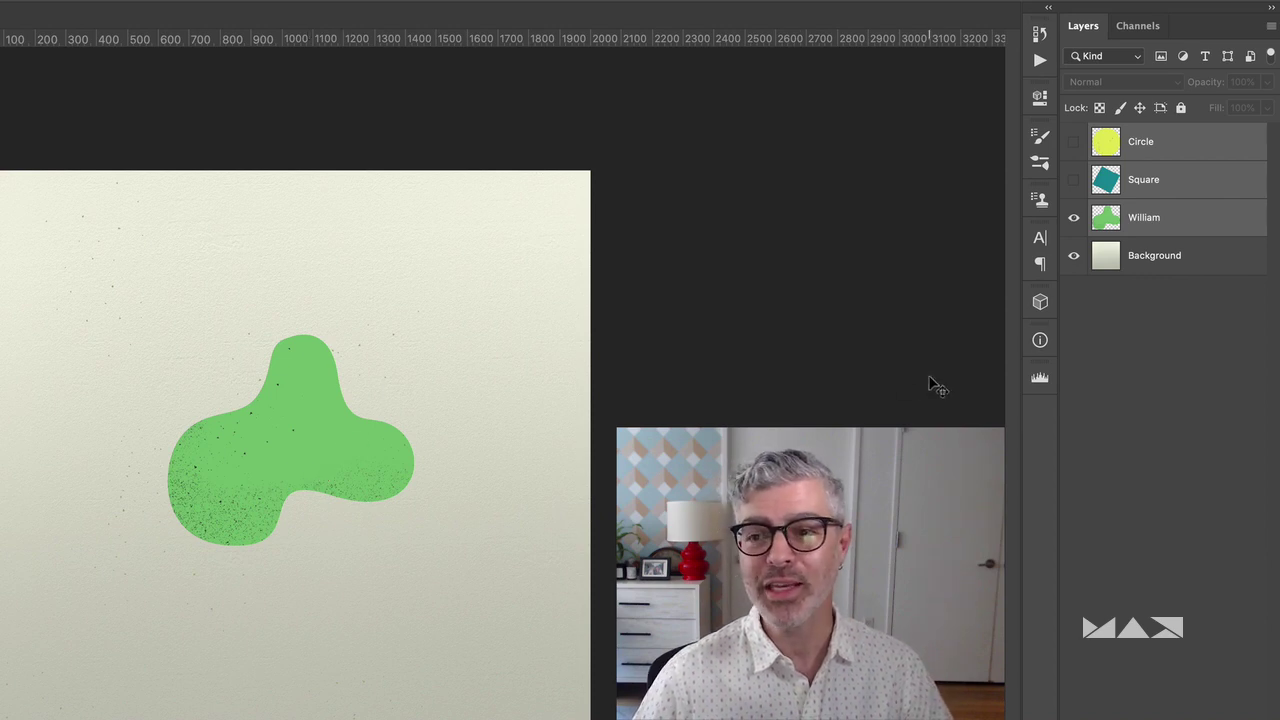
{"action": "left_click_drag", "start_coordinate": [1074, 179], "coordinate": [1074, 141]}
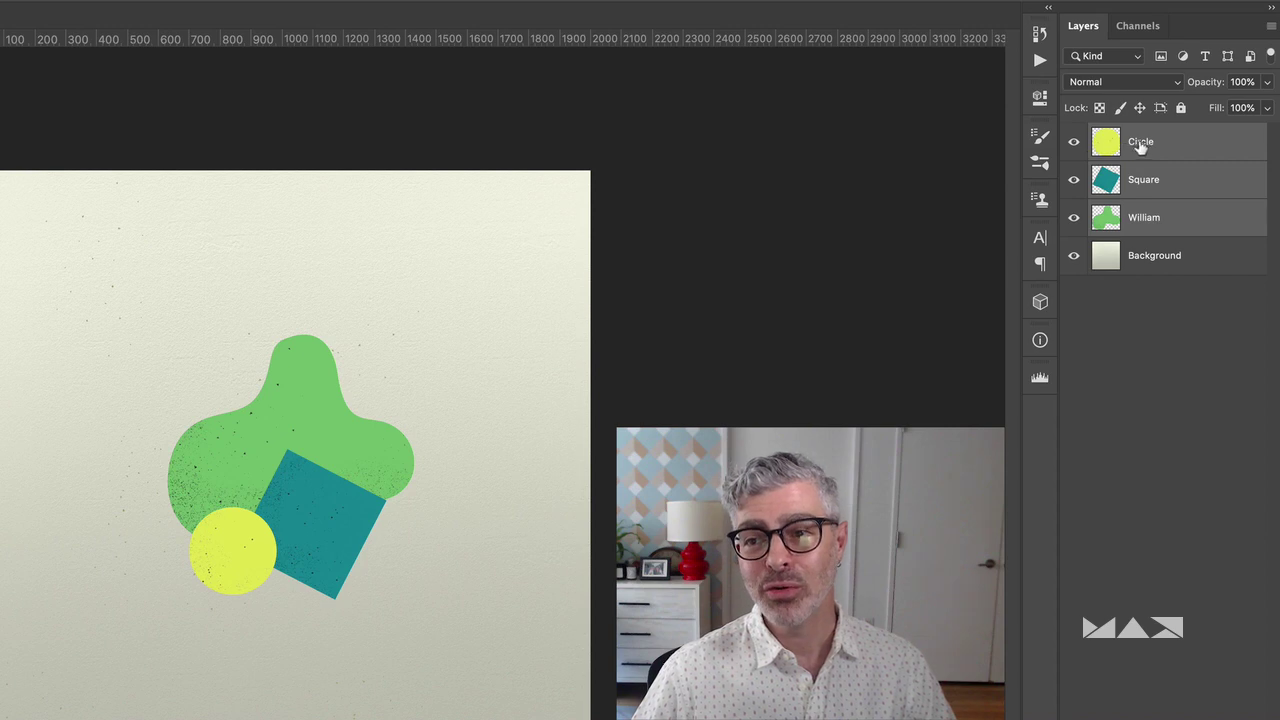
{"action": "left_click", "coordinate": [1076, 144]}
{"action": "left_click", "coordinate": [1077, 145]}
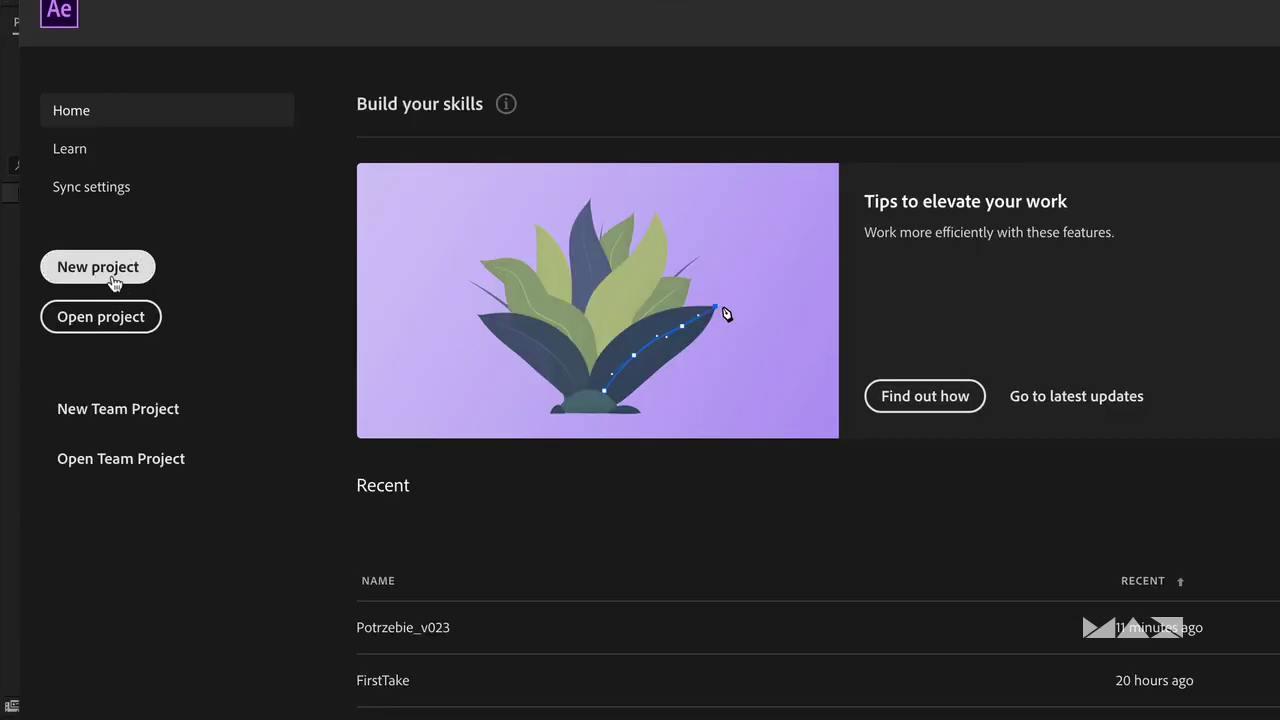
- Create a new project in After Effects and start importing a file
{"action": "left_click", "coordinate": [112, 278]}
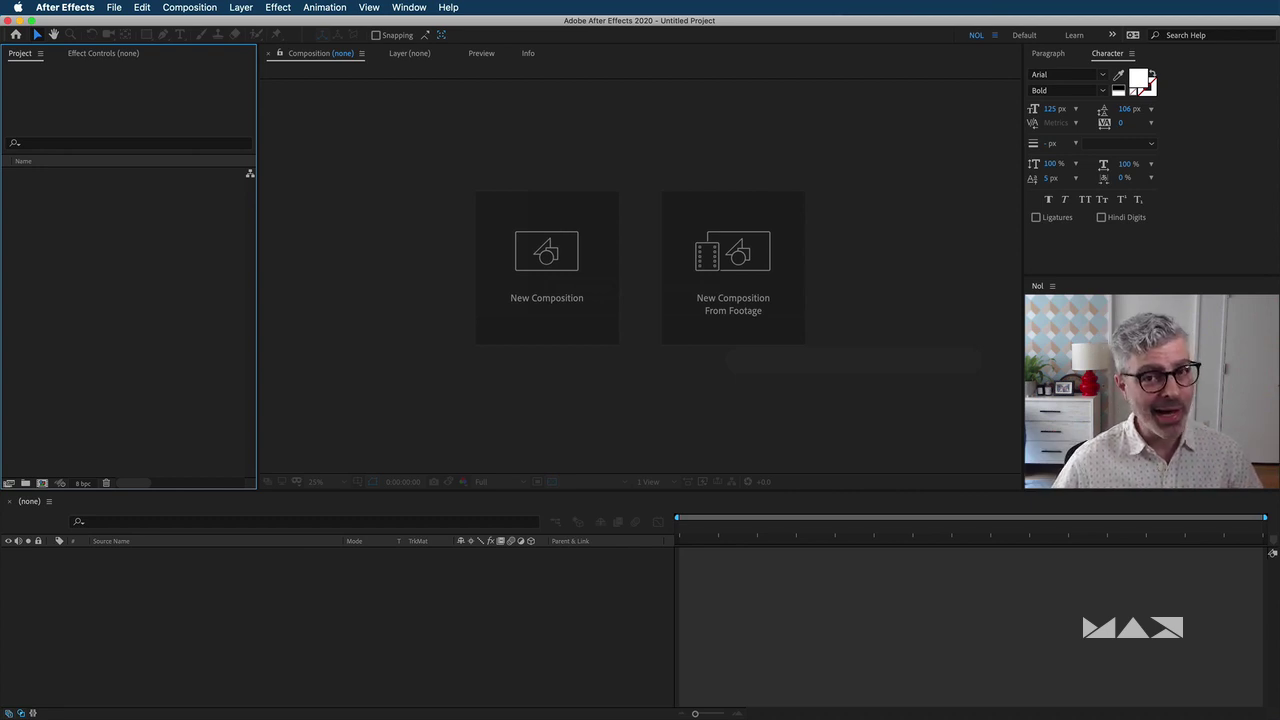
{"action": "left_click", "coordinate": [116, 7]}
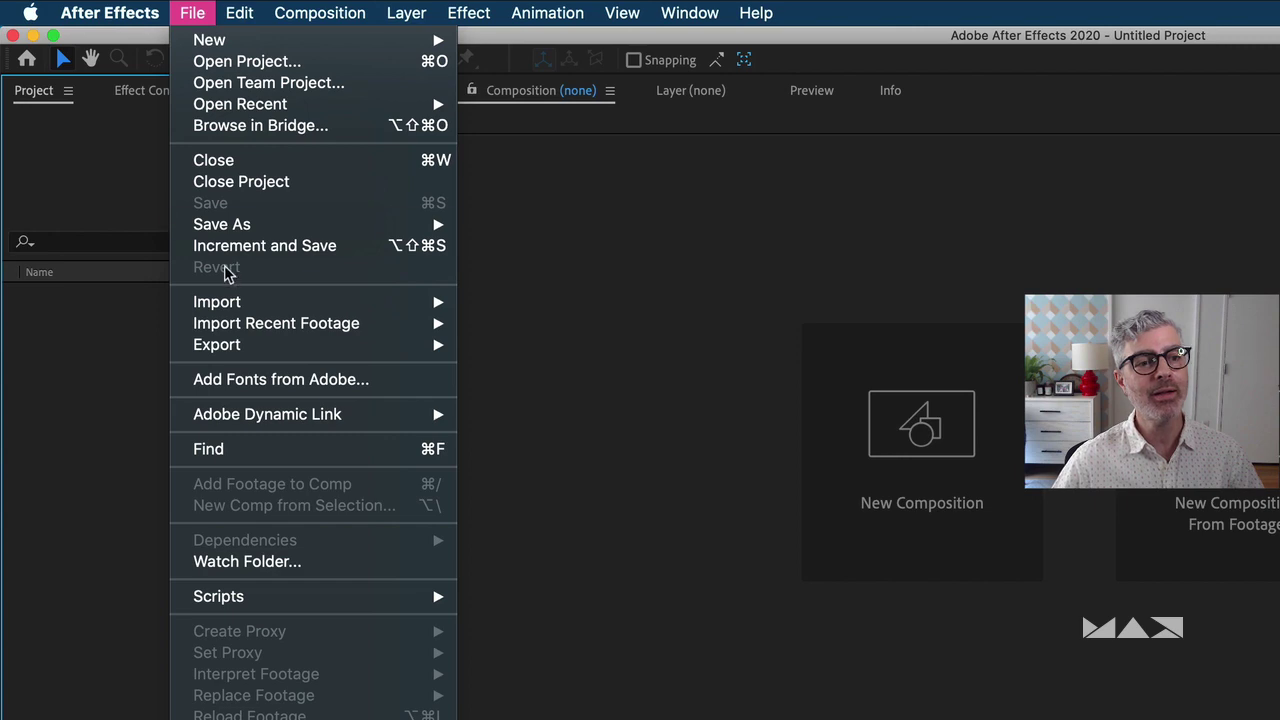
{"action": "mouse_move", "coordinate": [452, 304]}
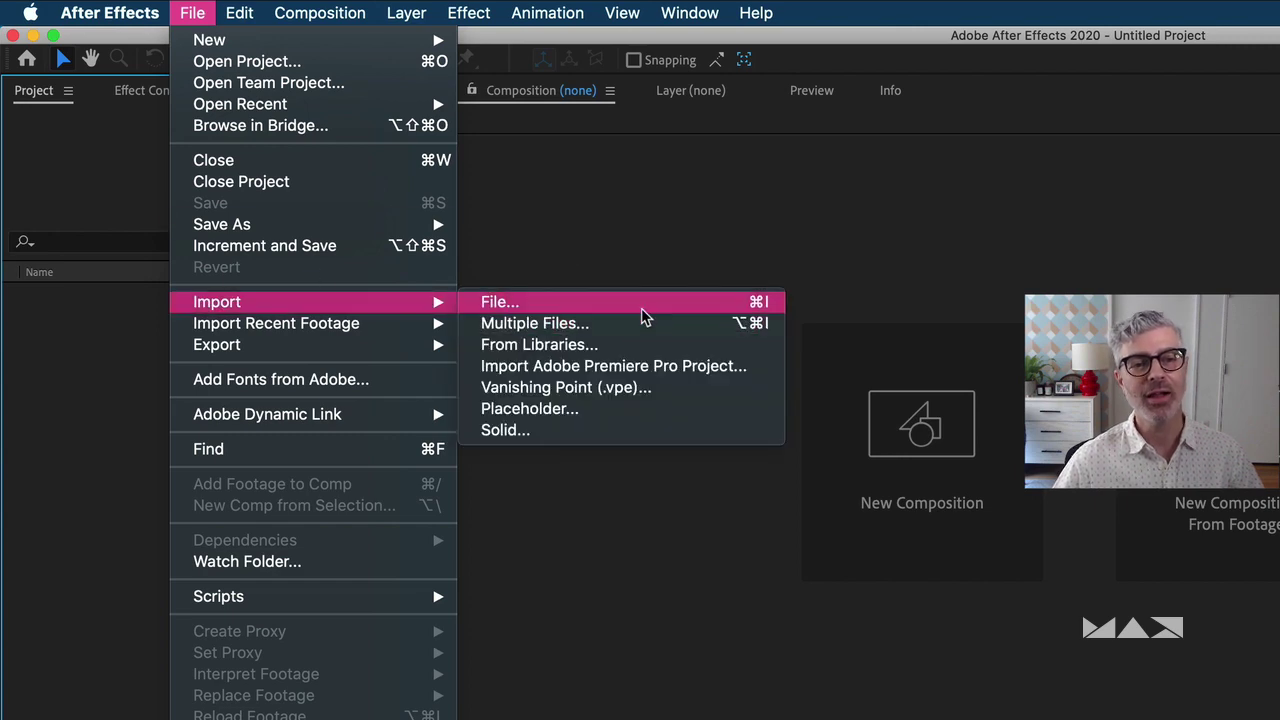
{"action": "left_click", "coordinate": [748, 313]}
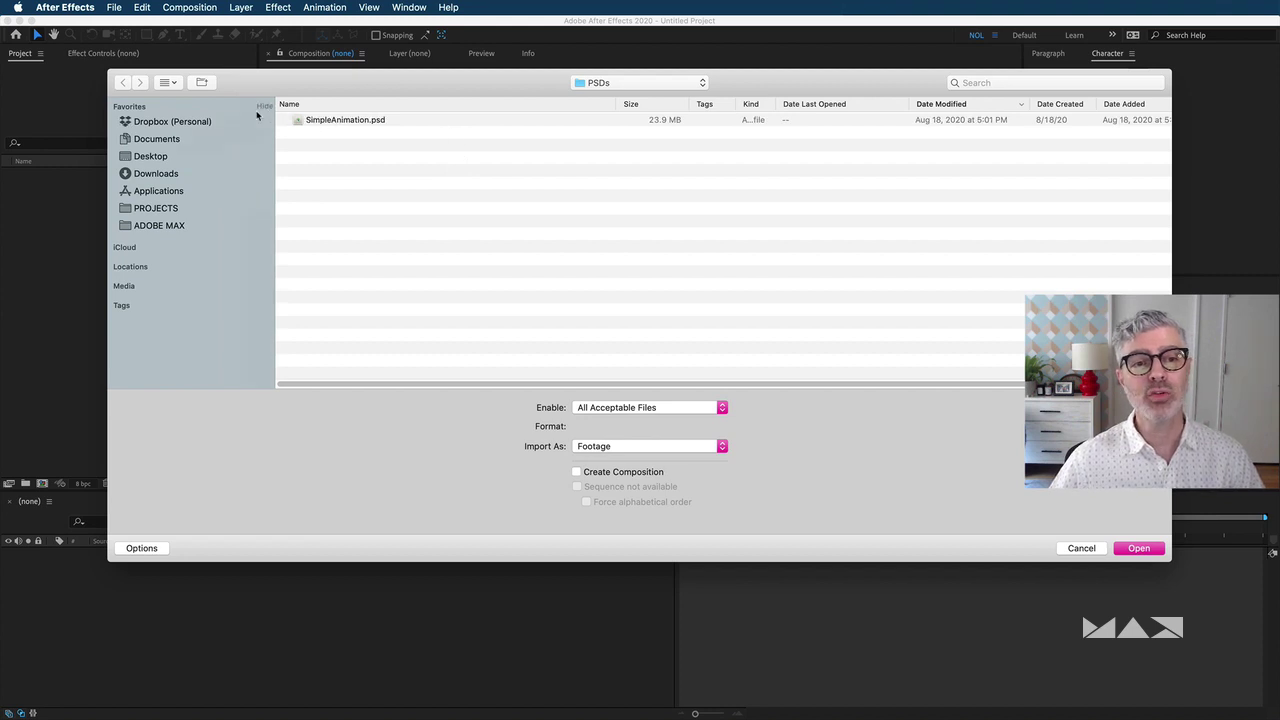
- Import SimpleAnimation.psd as Composition - Retain Layer Sizes with Editable Layer Styles
{"action": "left_click", "coordinate": [318, 121]}
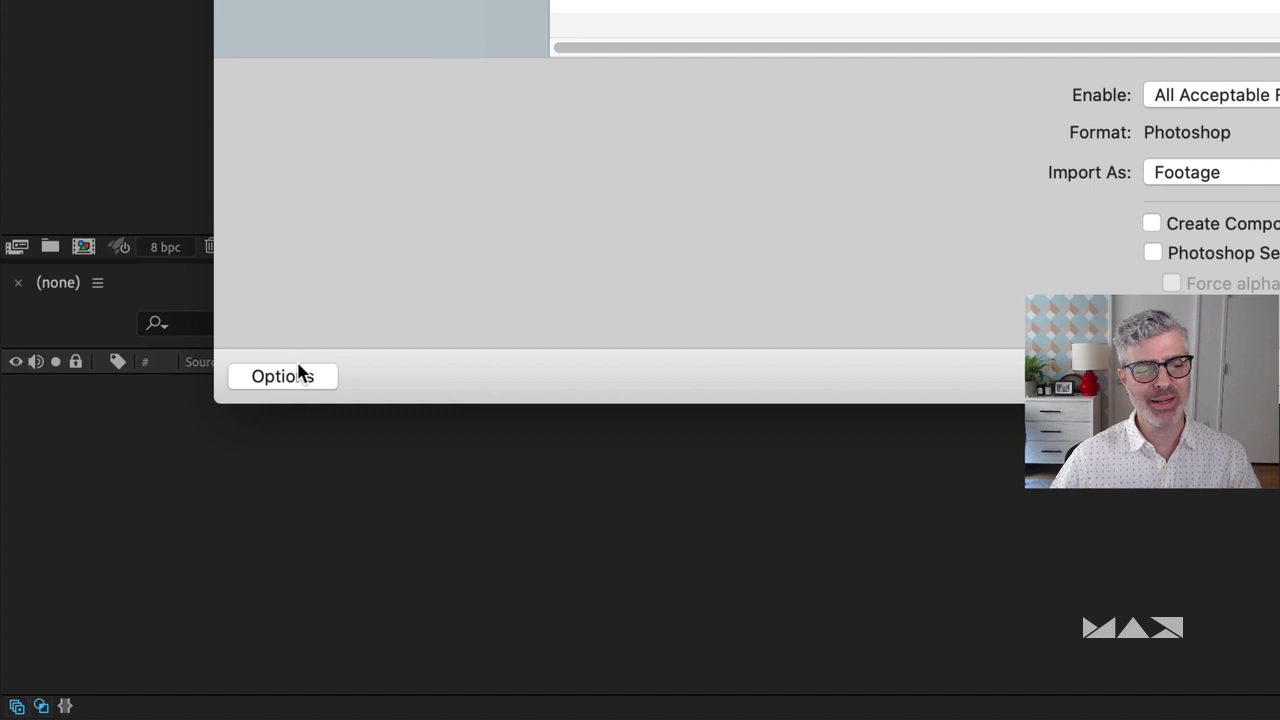
{"action": "left_click", "coordinate": [303, 377]}
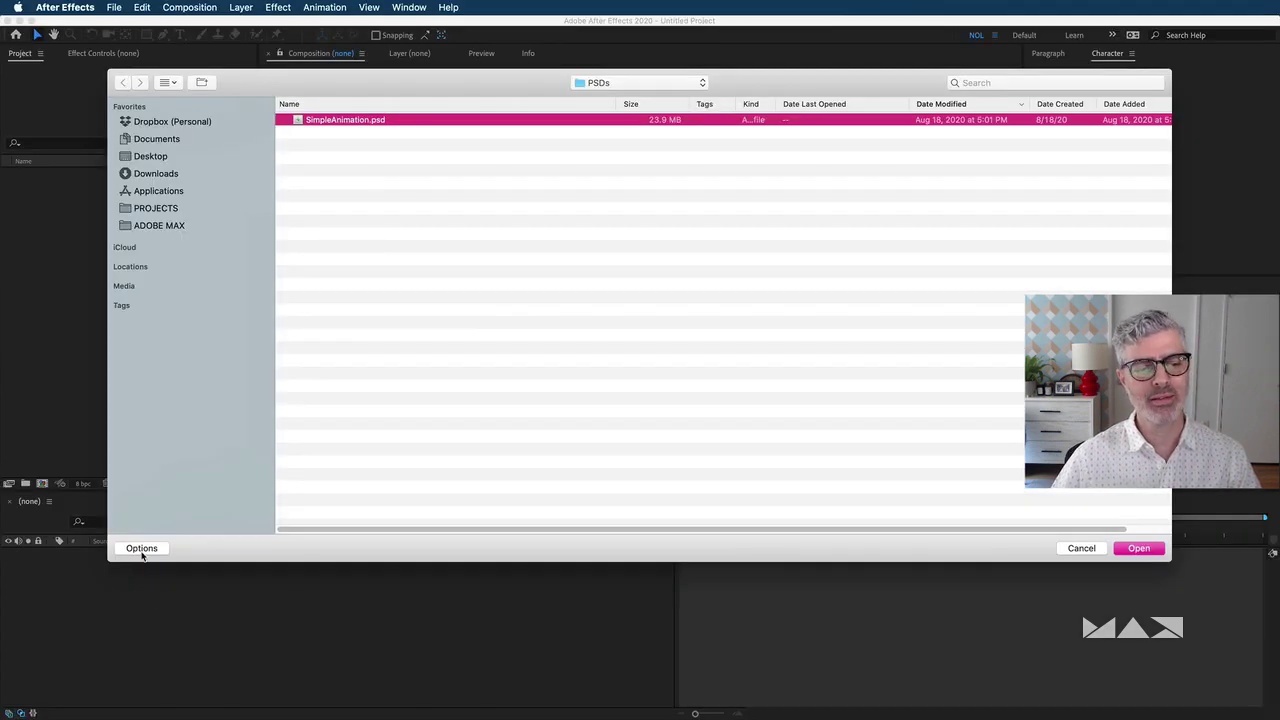
{"action": "left_click", "coordinate": [142, 550]}
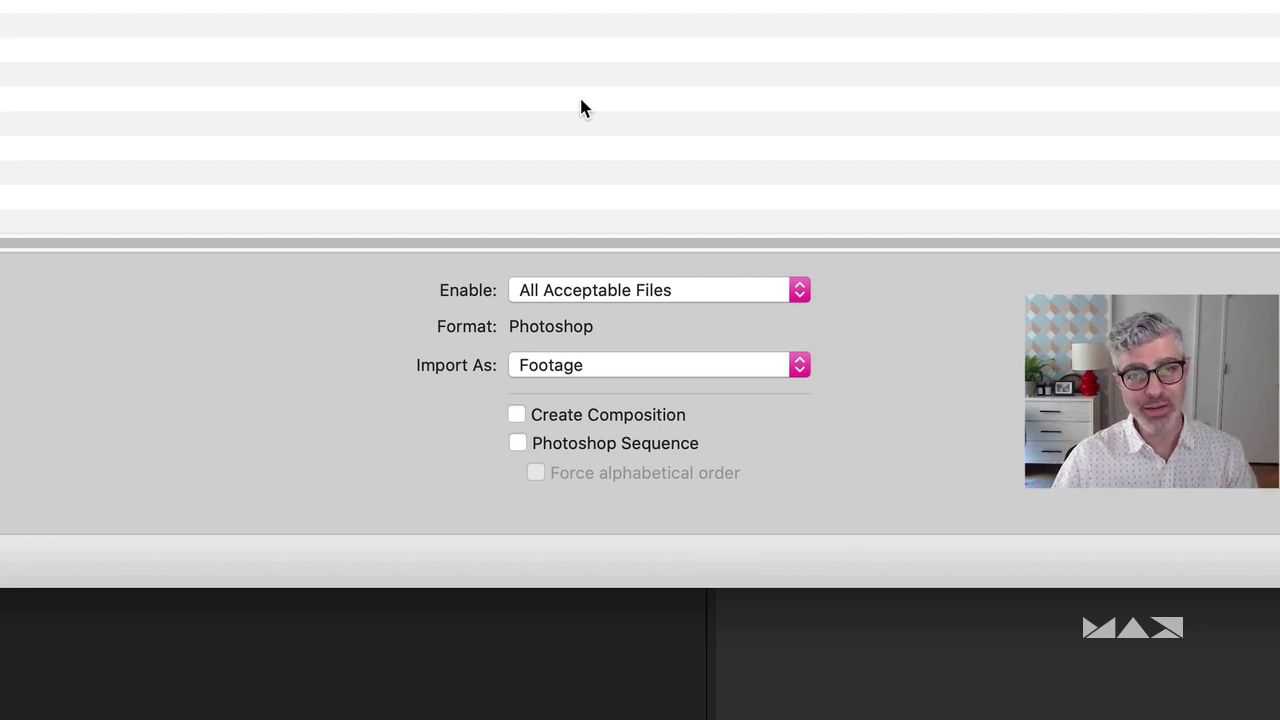
{"action": "left_click", "coordinate": [638, 369]}
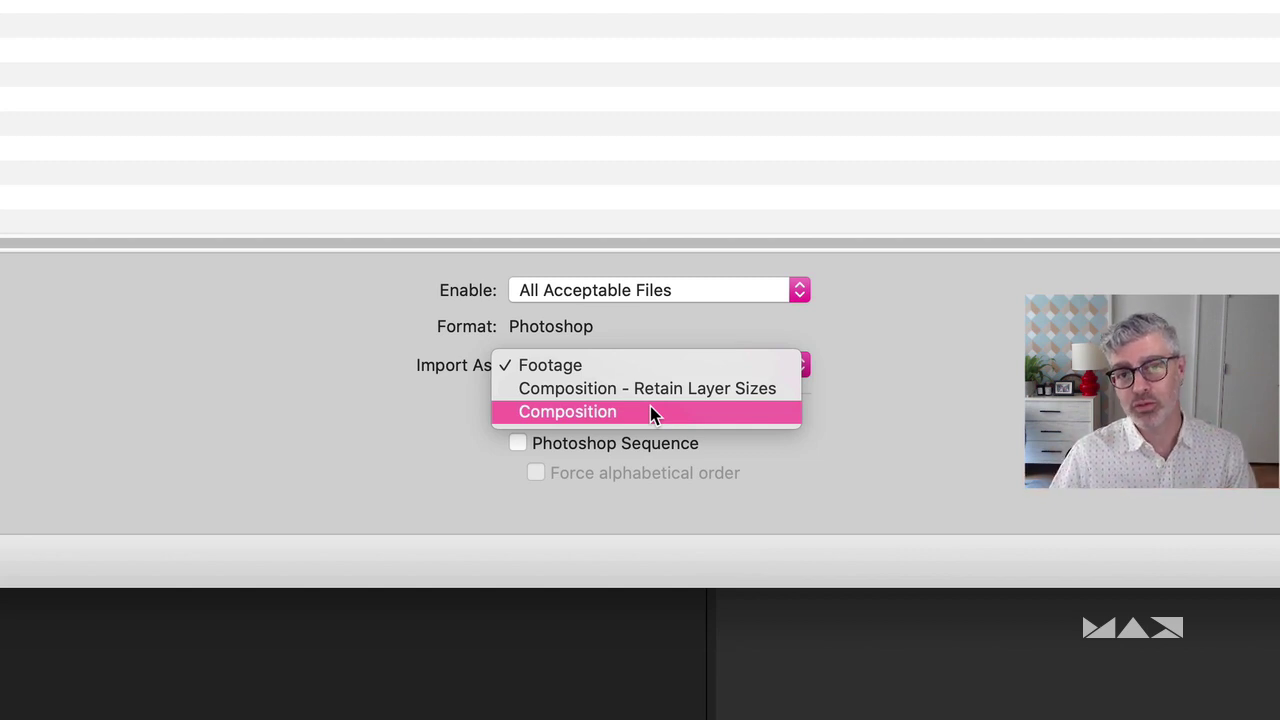
{"action": "left_click", "coordinate": [716, 390]}
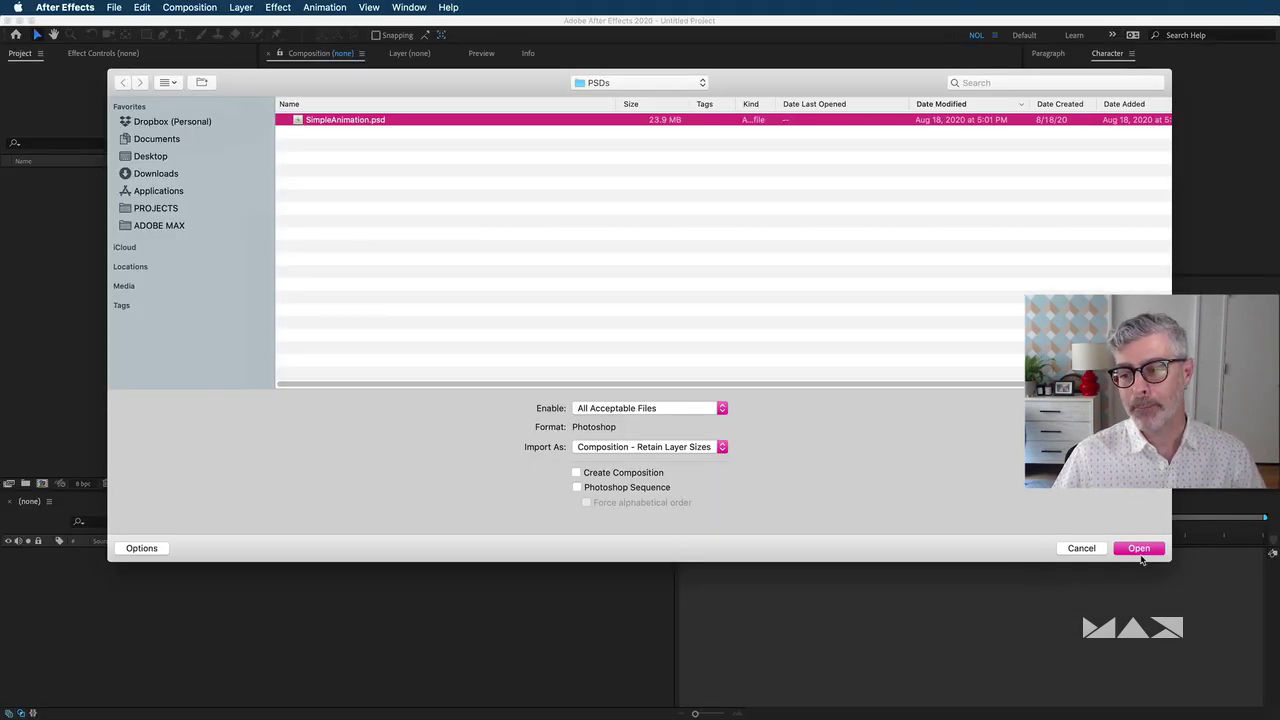
{"action": "left_click", "coordinate": [1139, 549]}
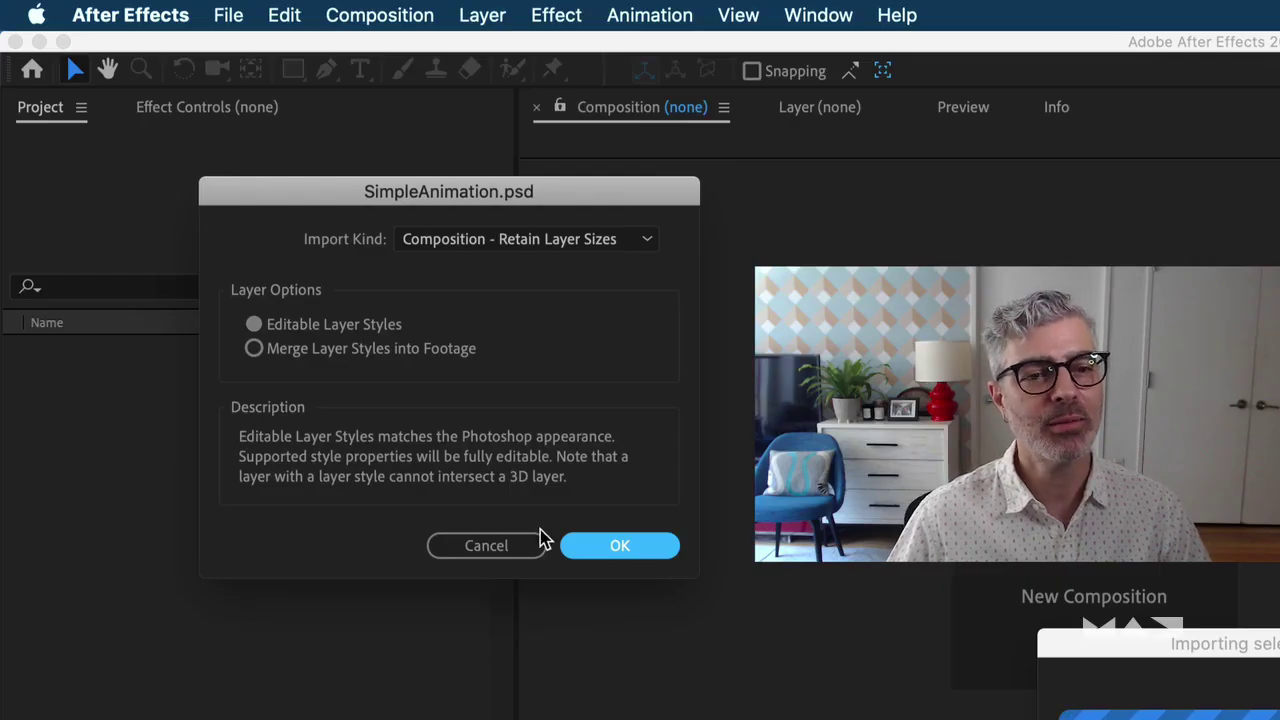
{"action": "left_click", "coordinate": [620, 546]}
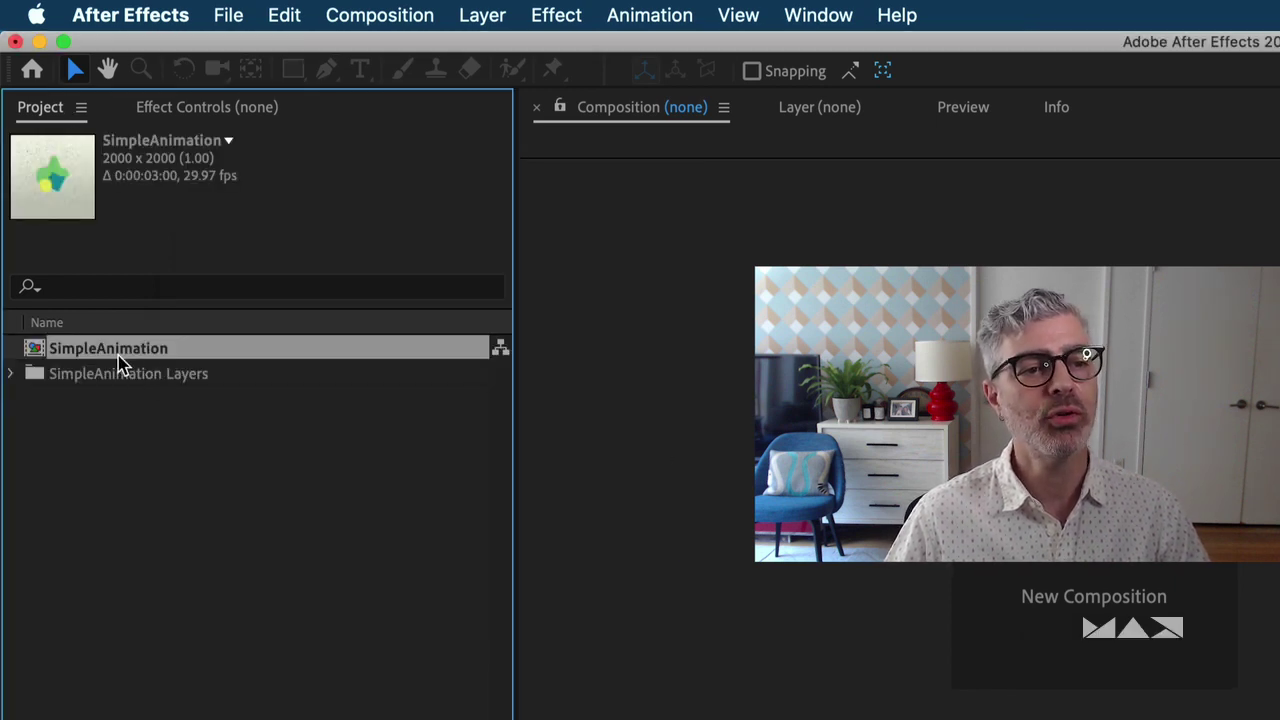
- Expand the SimpleAnimation Layers folder in the project and open the SimpleAnimation composition
{"action": "left_click", "coordinate": [68, 381]}
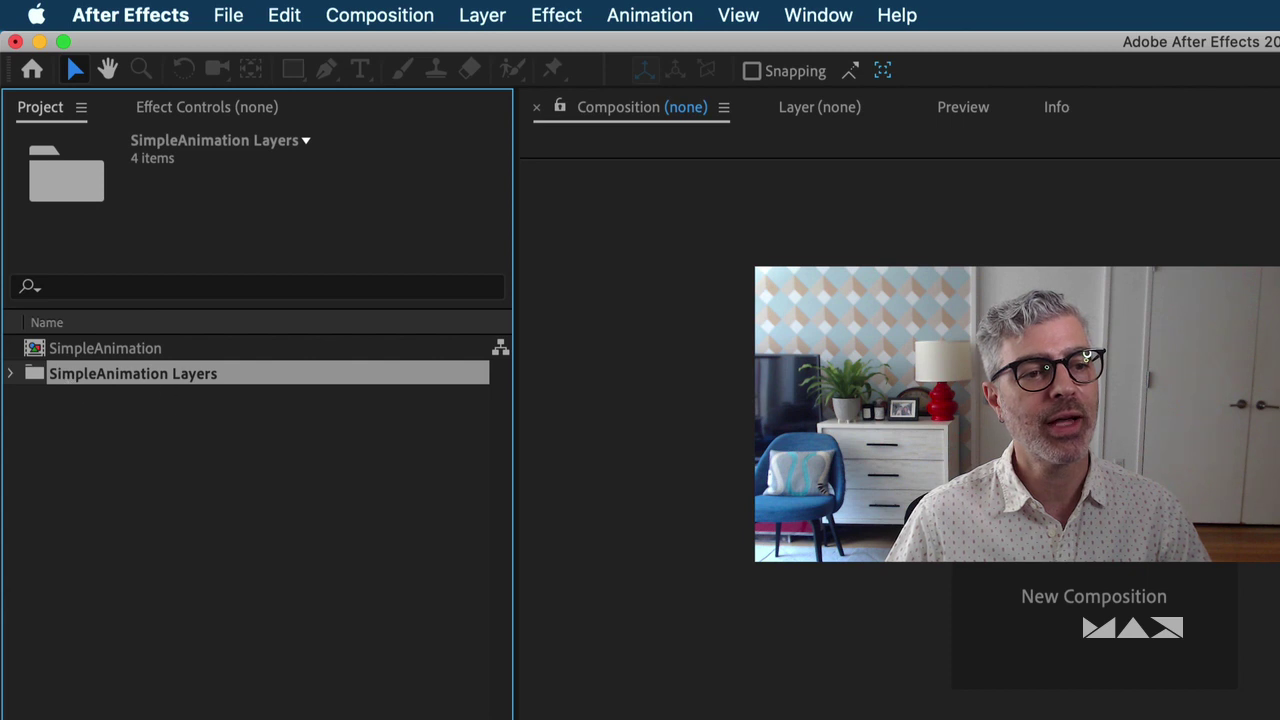
{"action": "left_click", "coordinate": [10, 374]}
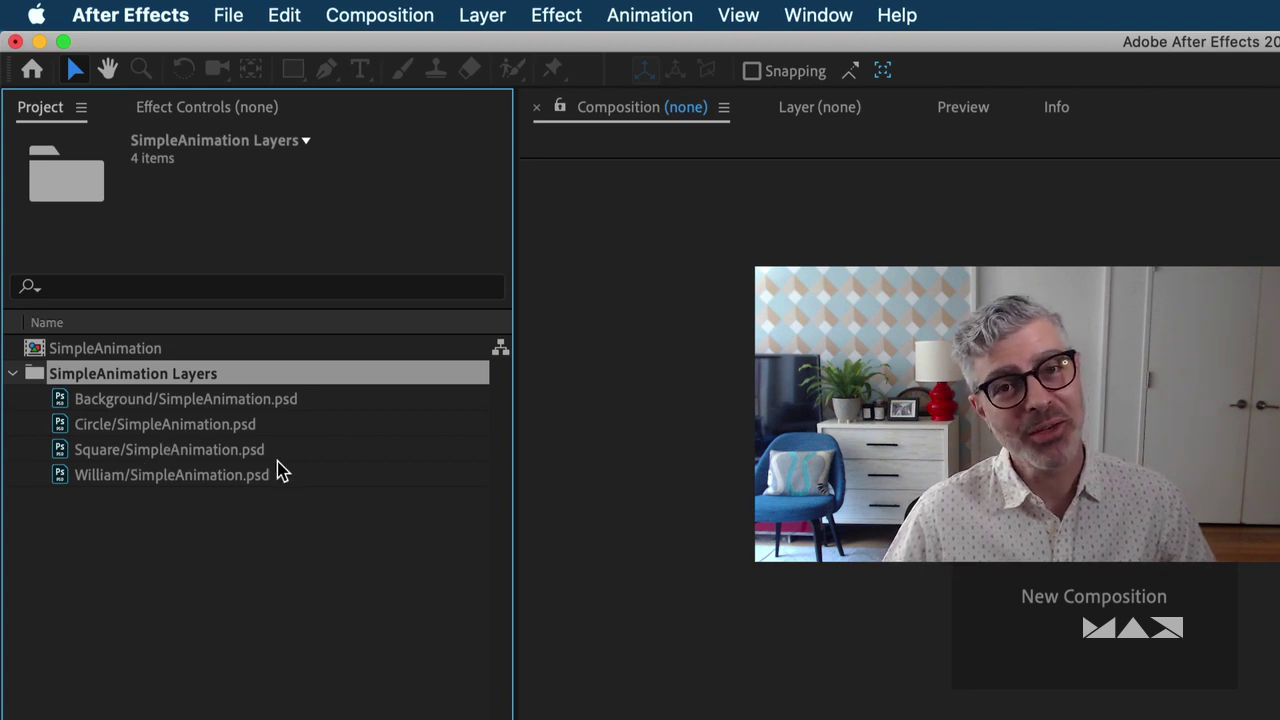
{"action": "left_click", "coordinate": [38, 348]}
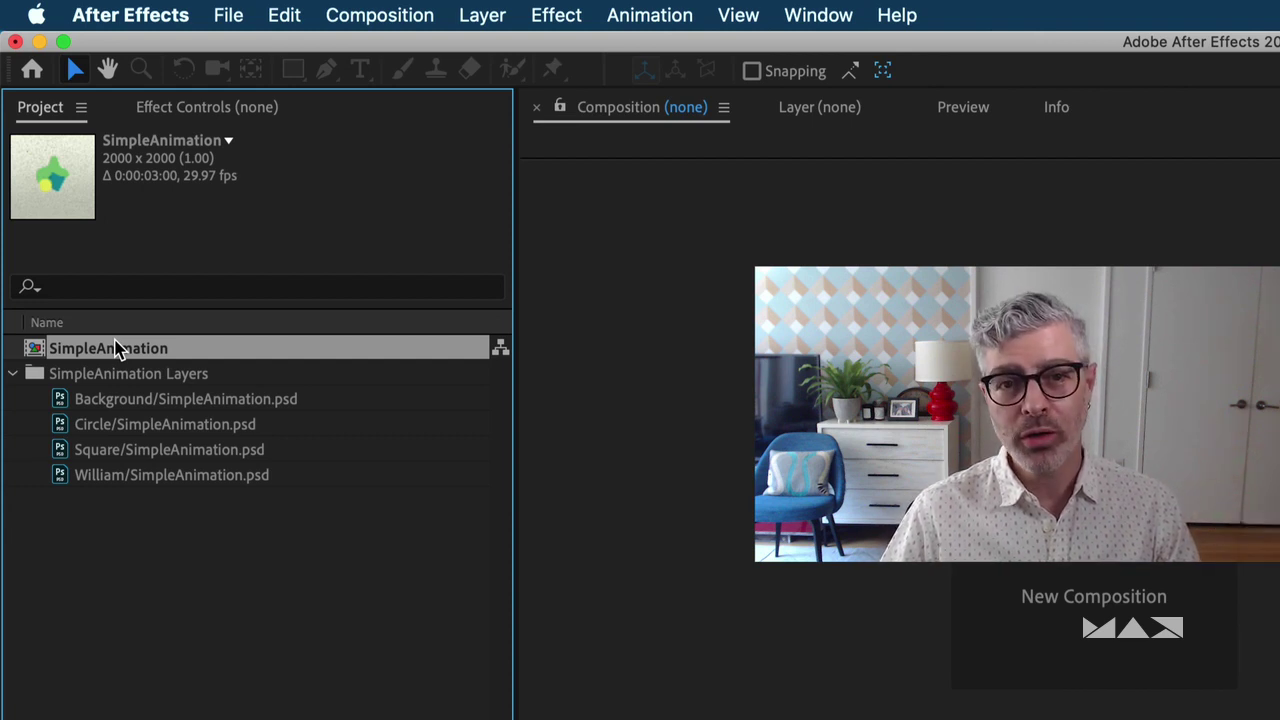
{"action": "double_click", "coordinate": [35, 348]}
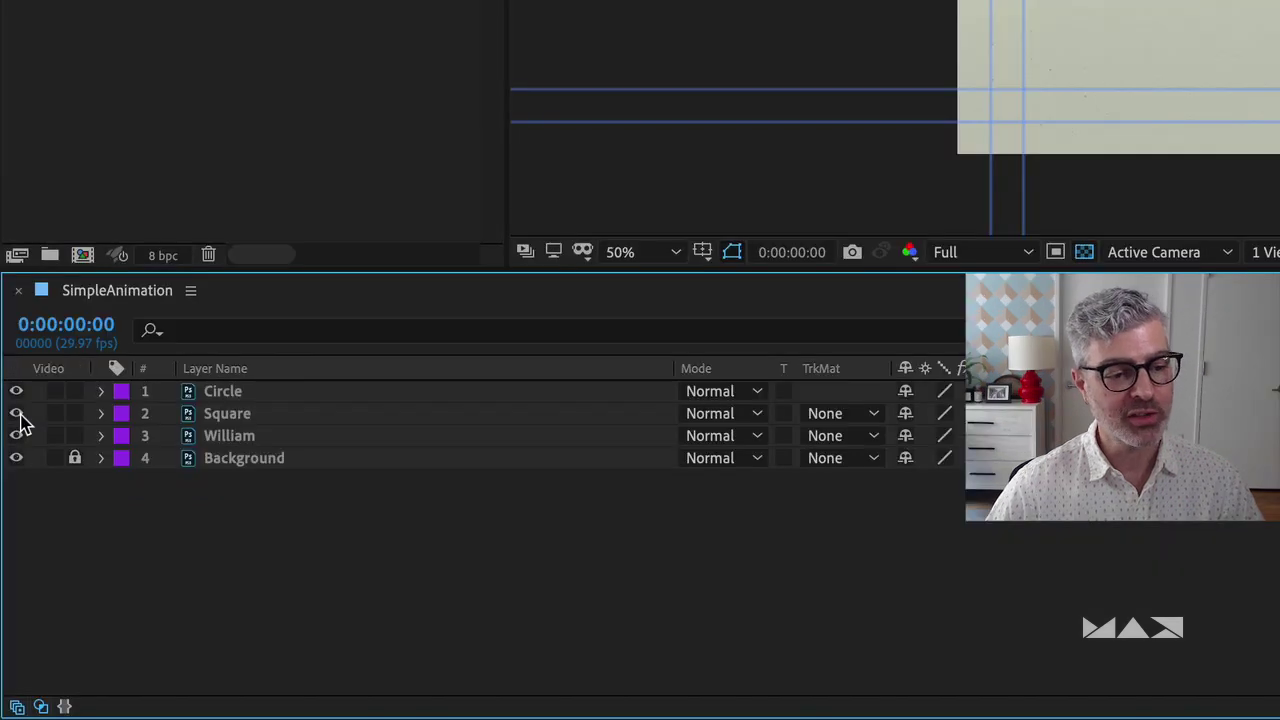
- Hide the Square and William layers and expand the transform properties of the Circle layer
{"action": "left_click", "coordinate": [9, 564]}
{"action": "left_click", "coordinate": [20, 434]}
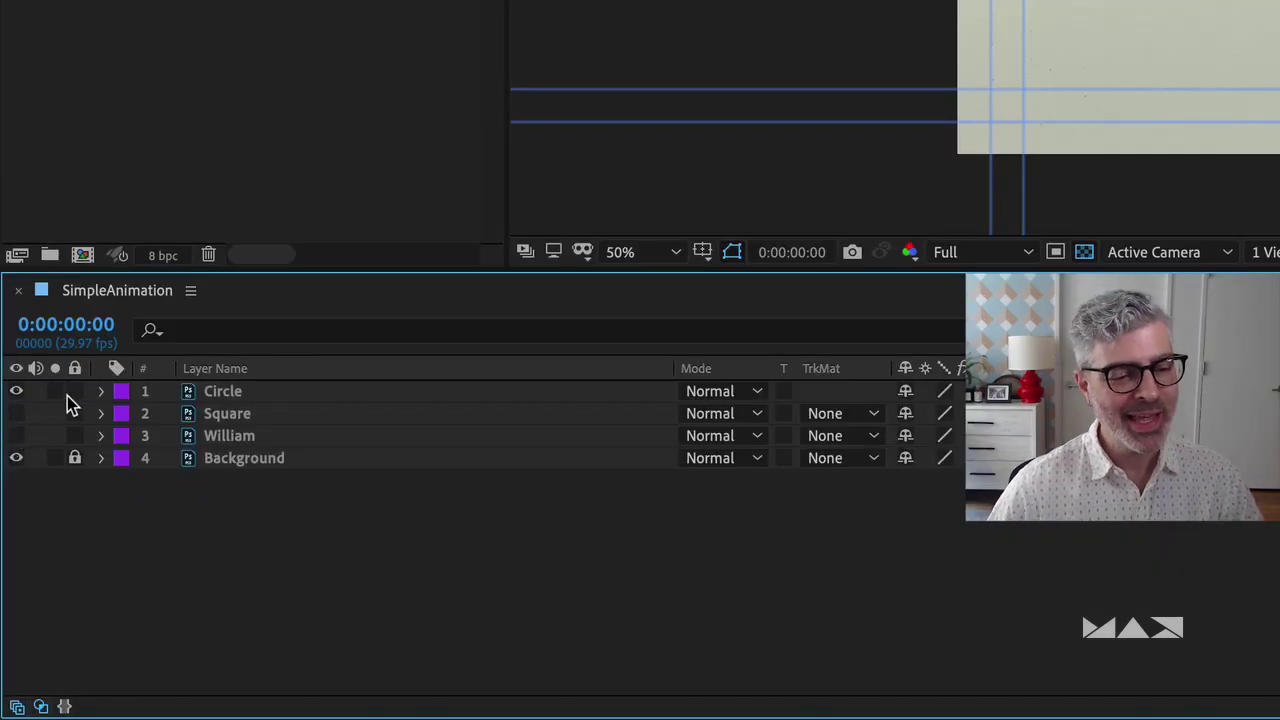
{"action": "left_click", "coordinate": [222, 391]}
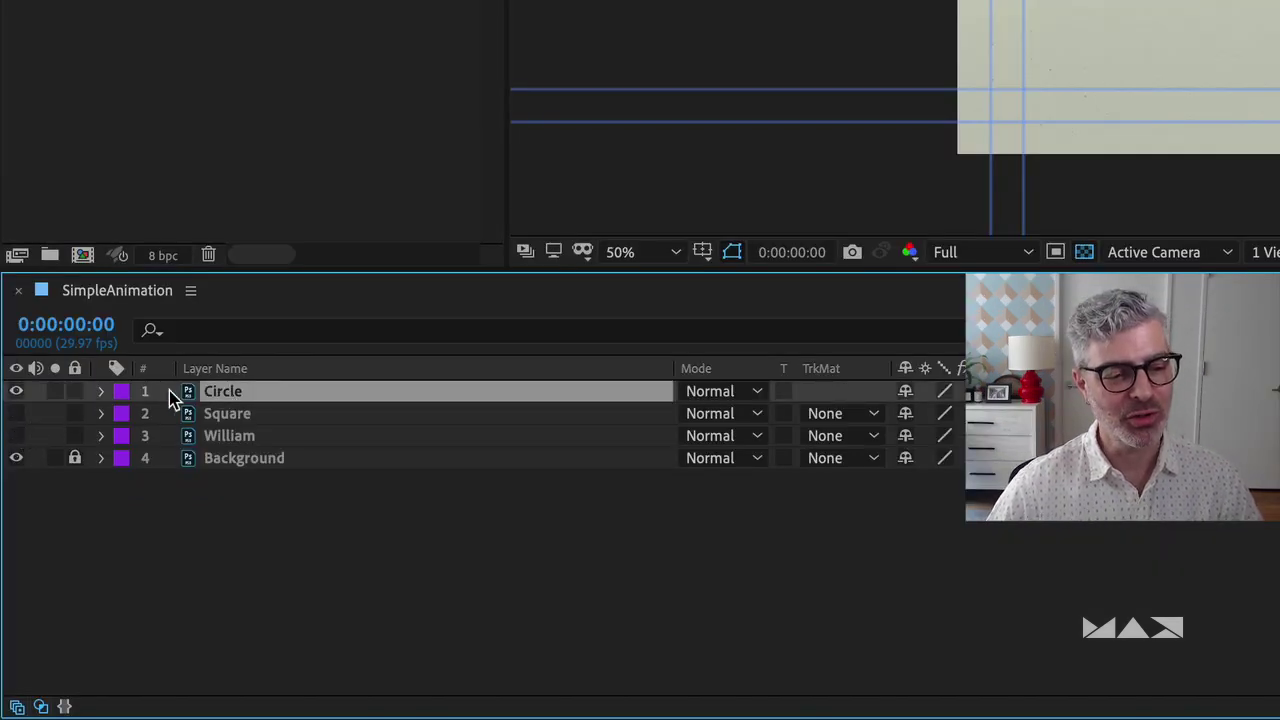
{"action": "left_click", "coordinate": [99, 392]}
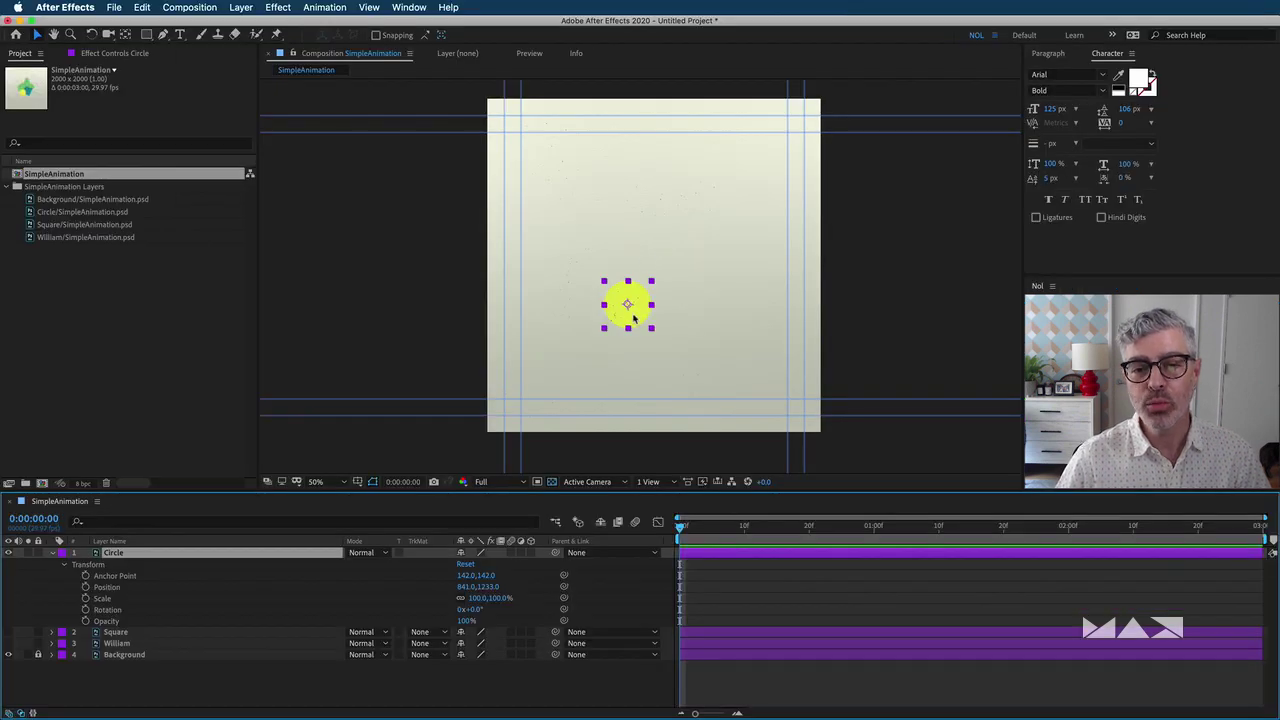
- Try moving the Circle layer to about 1321, 521 and scaling it to about 185%, undoing each change
{"action": "left_click_drag", "start_coordinate": [633, 318], "coordinate": [713, 199]}
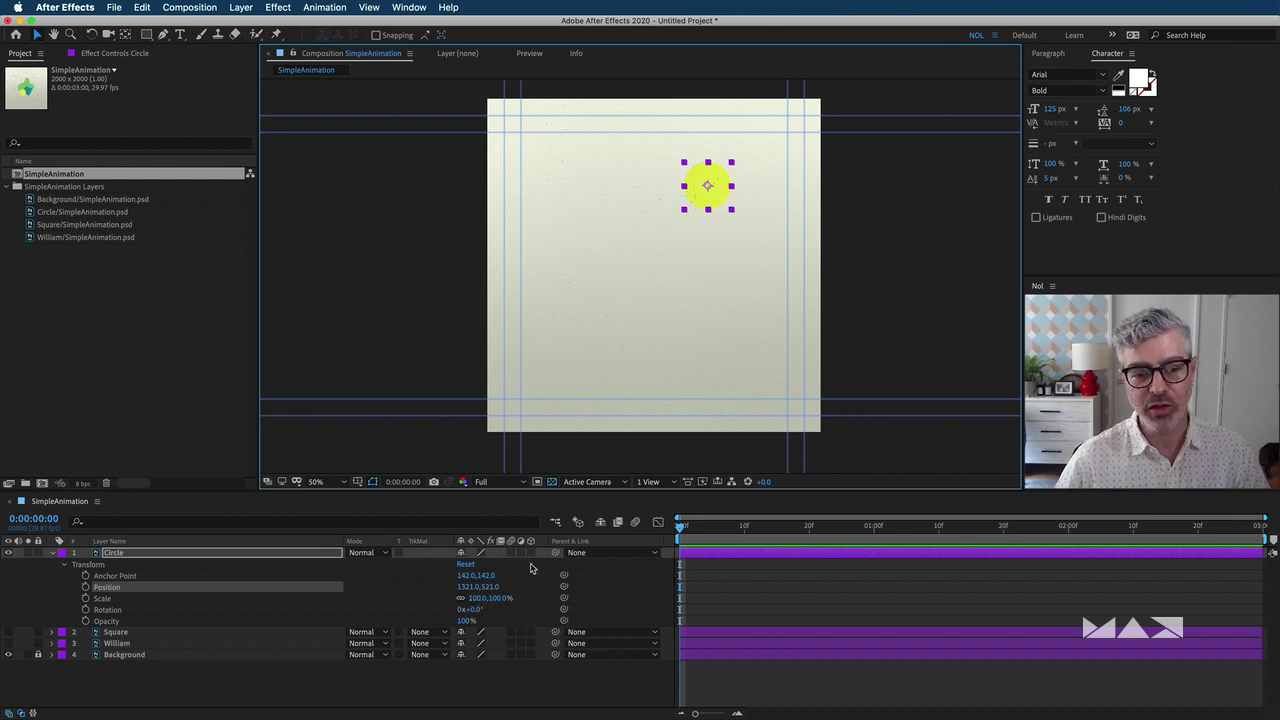
{"action": "key", "text": "super+z"}
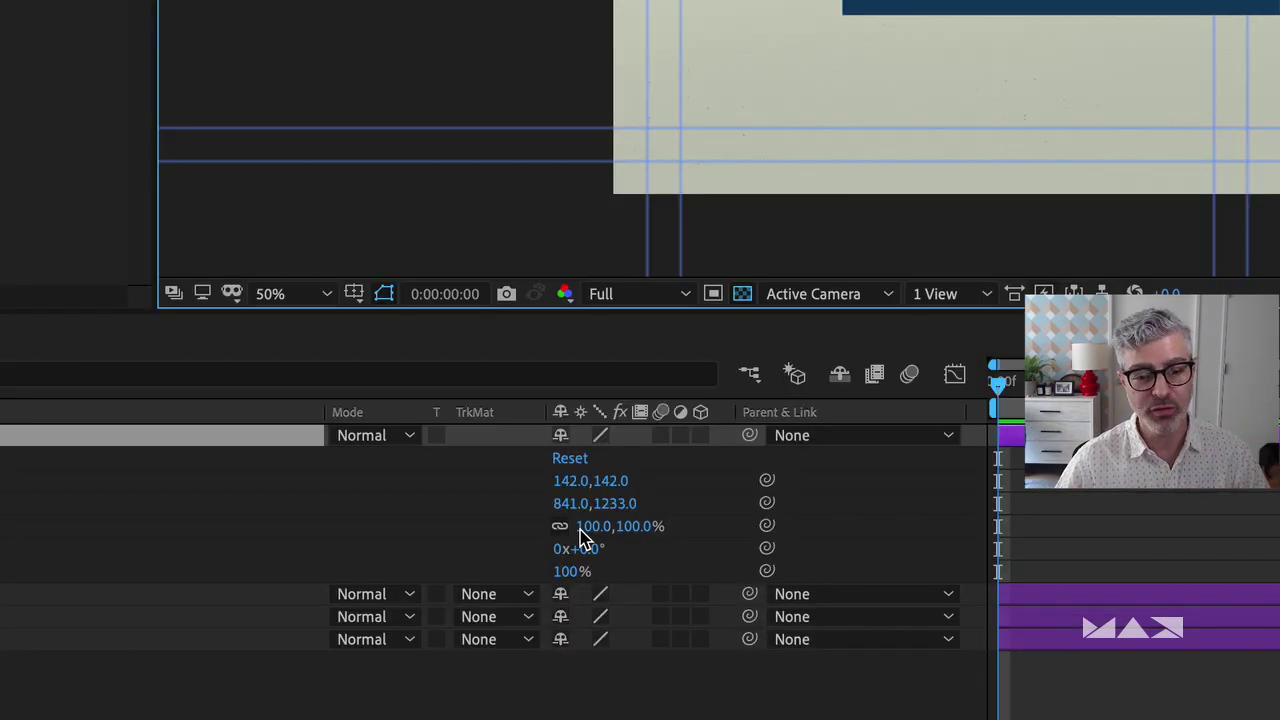
{"action": "left_click_drag", "start_coordinate": [477, 599], "coordinate": [533, 602]}
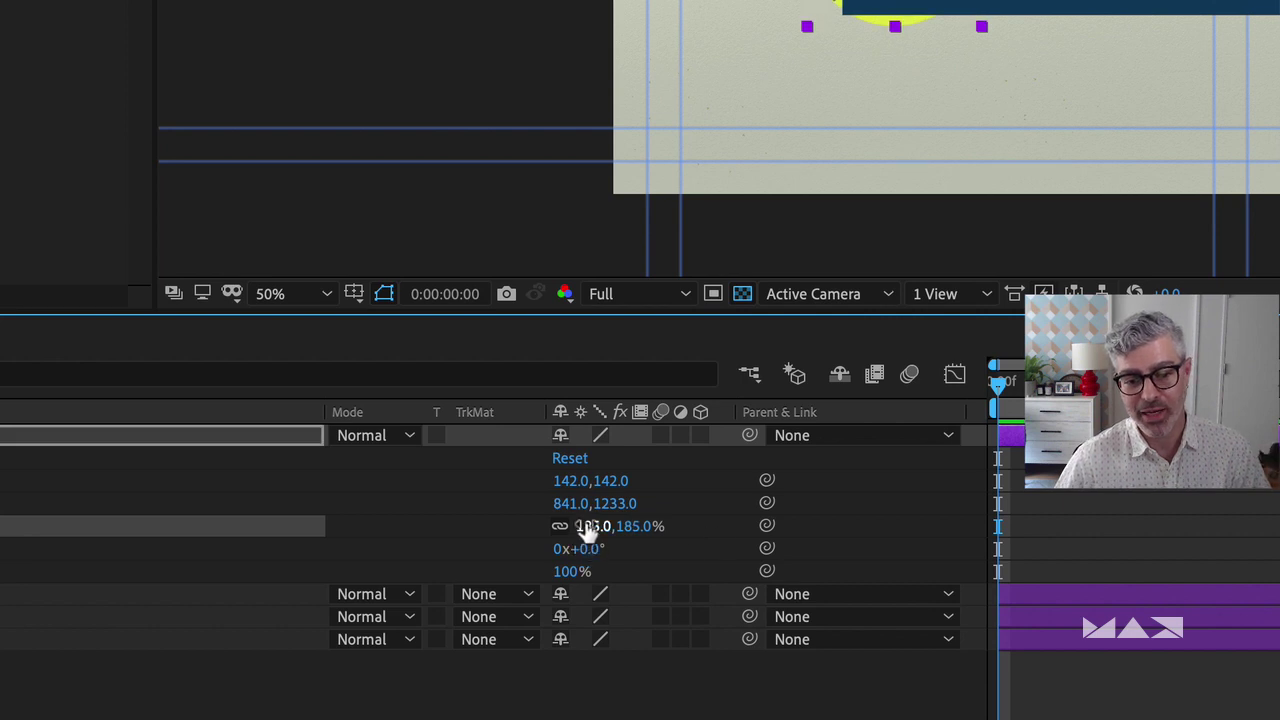
{"action": "key", "text": "super+z"}
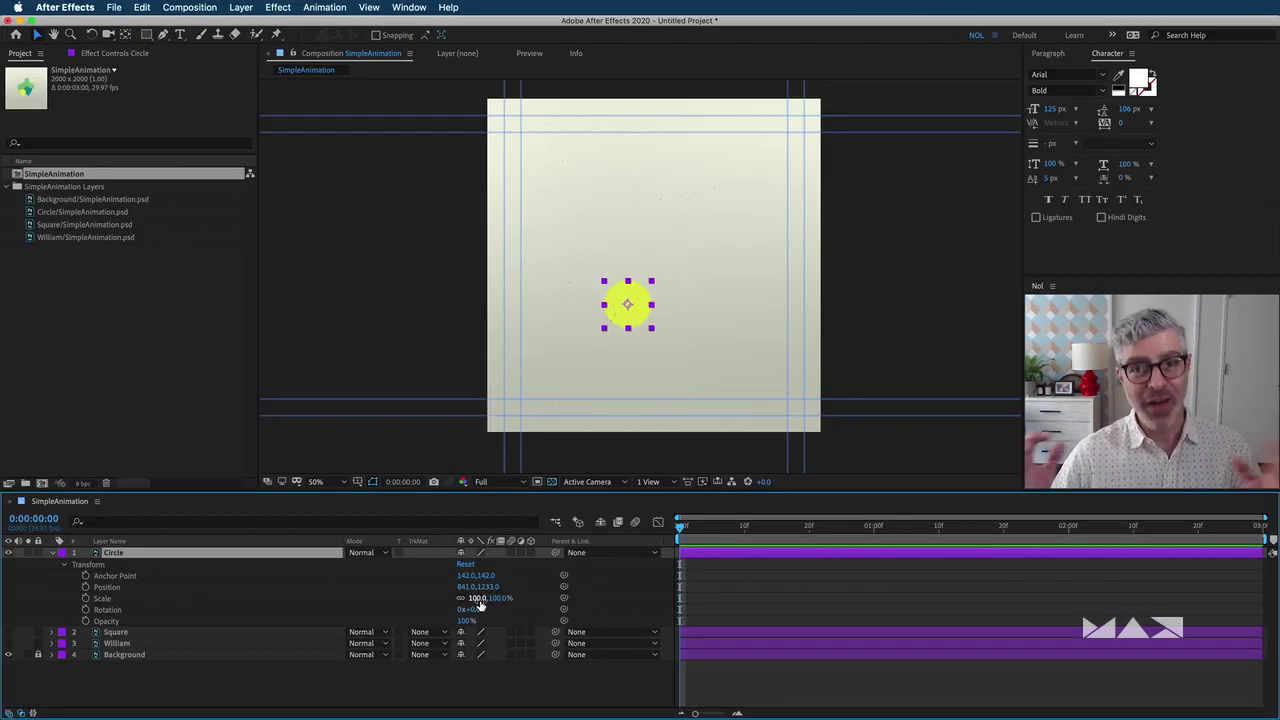
- Try rotating the Circle layer around its anchor point to 126°, and undo the rotation
{"action": "left_click", "coordinate": [130, 578]}
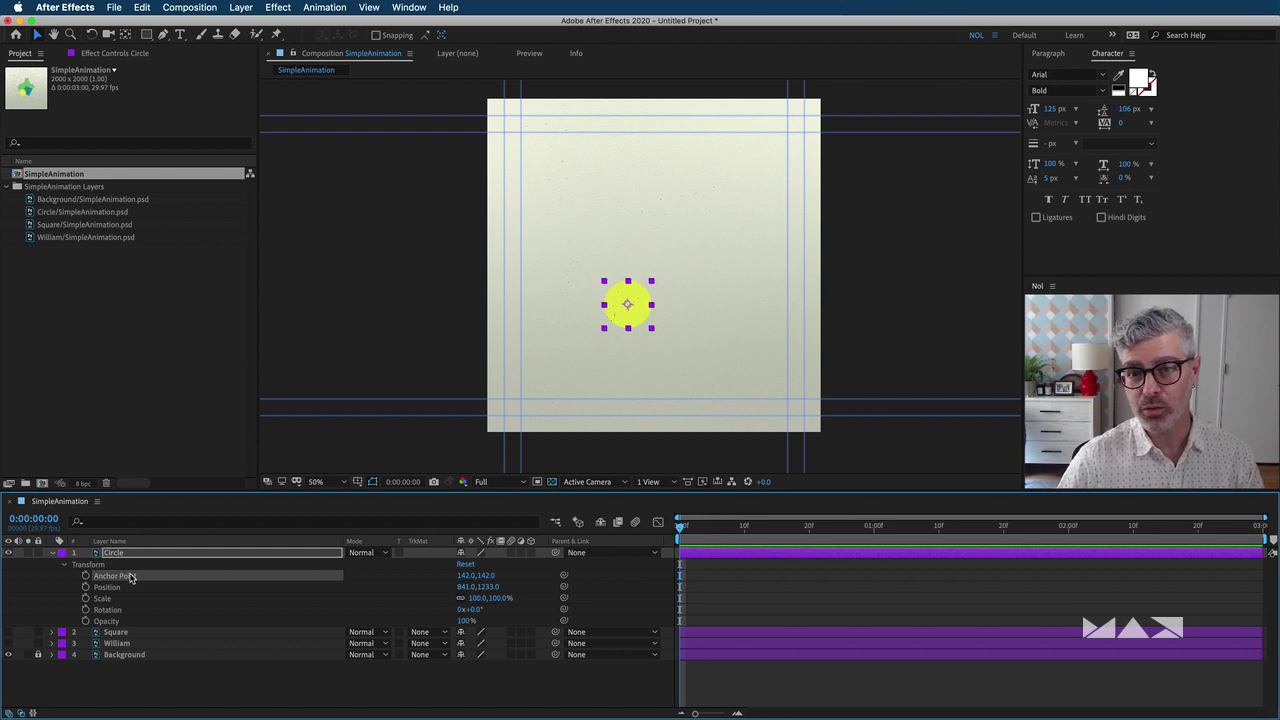
{"action": "left_click", "coordinate": [122, 599]}
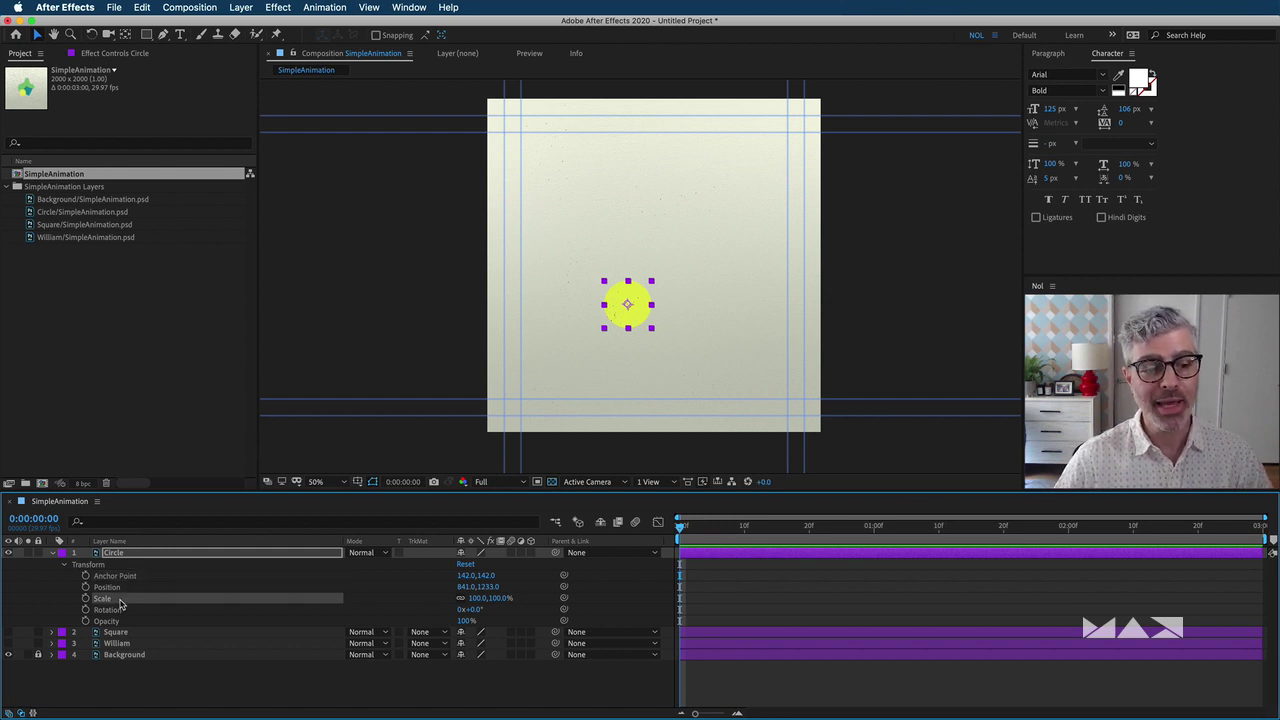
{"action": "left_click", "coordinate": [122, 610]}
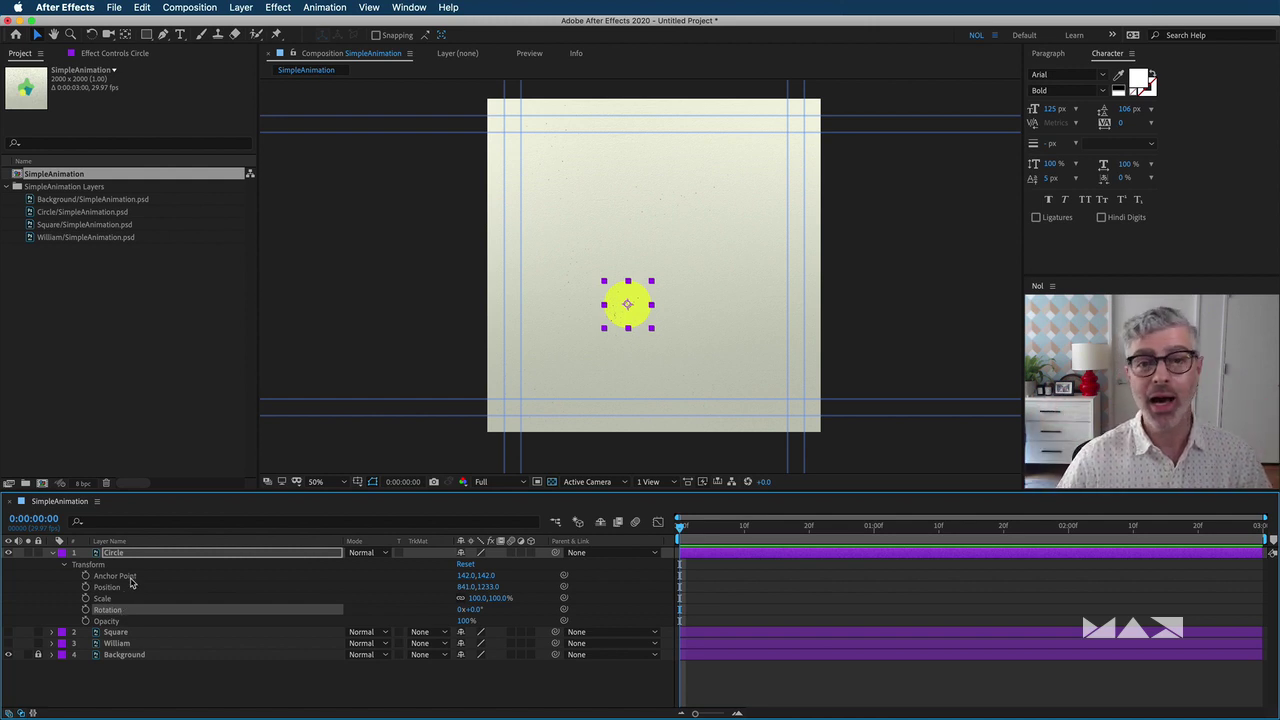
{"action": "key", "text": "period"}
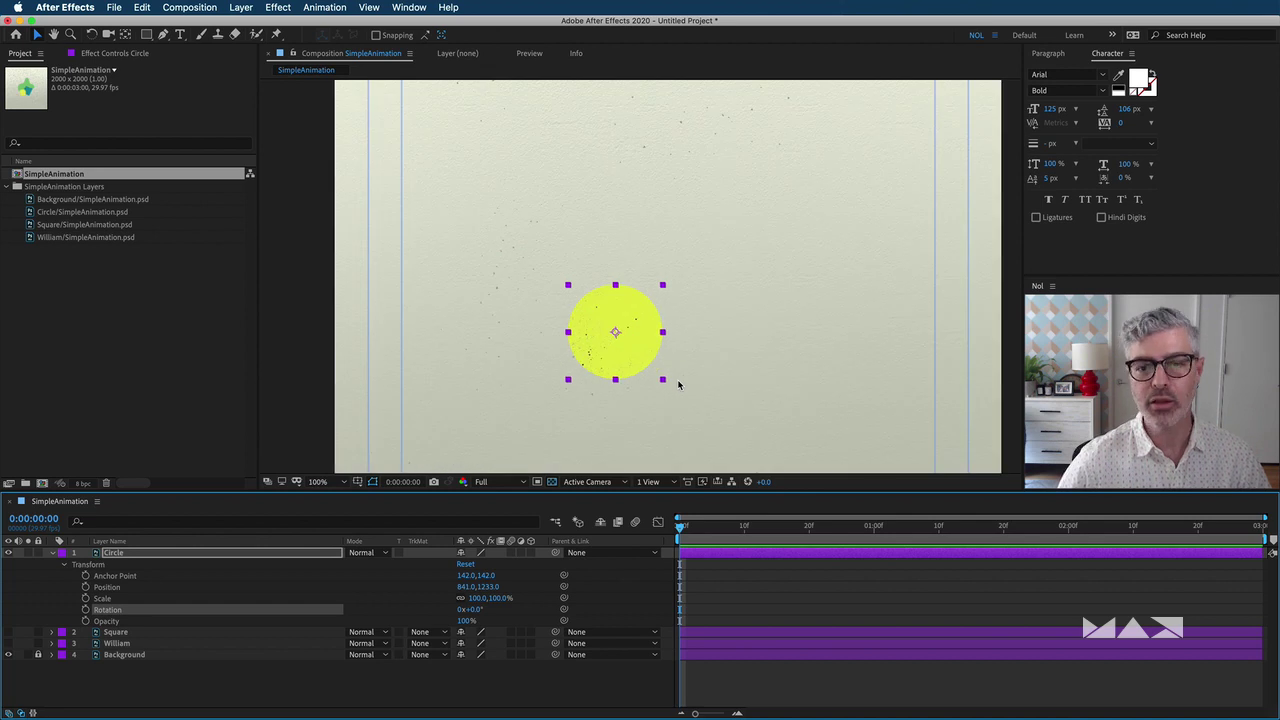
{"action": "left_click_drag", "start_coordinate": [678, 385], "coordinate": [669, 323]}
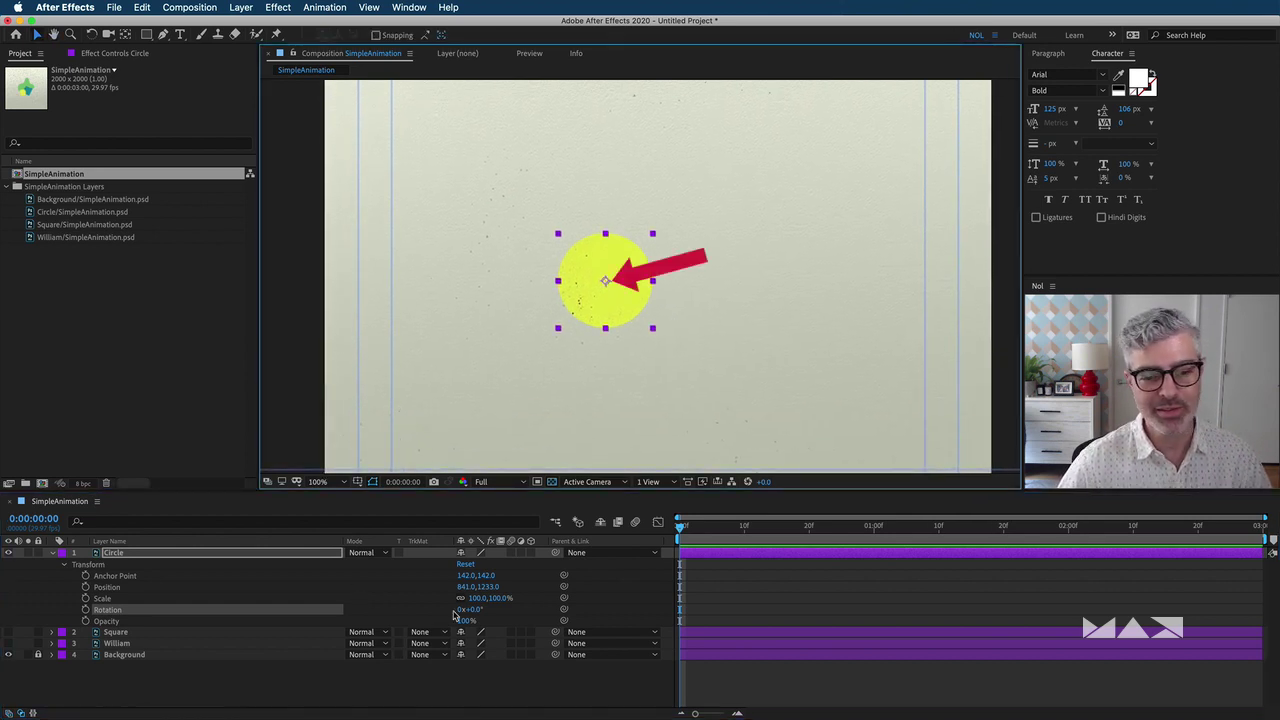
{"action": "mouse_move", "coordinate": [478, 598]}
{"action": "left_mouse_down"}
{"action": "mouse_move", "coordinate": [570, 612]}
{"action": "mouse_move", "coordinate": [448, 611]}
{"action": "mouse_move", "coordinate": [494, 597]}
{"action": "mouse_move", "coordinate": [471, 600]}
{"action": "mouse_move", "coordinate": [562, 615]}
{"action": "left_mouse_up"}
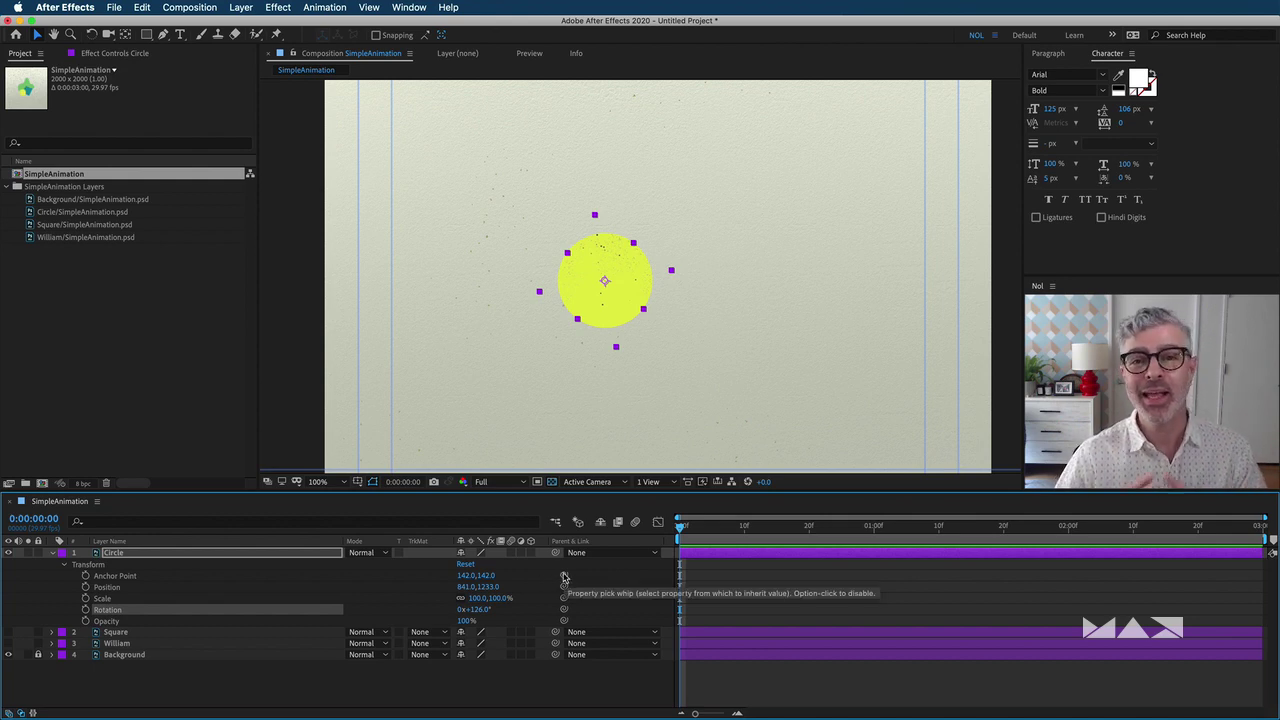
{"action": "key", "text": "super+z"}
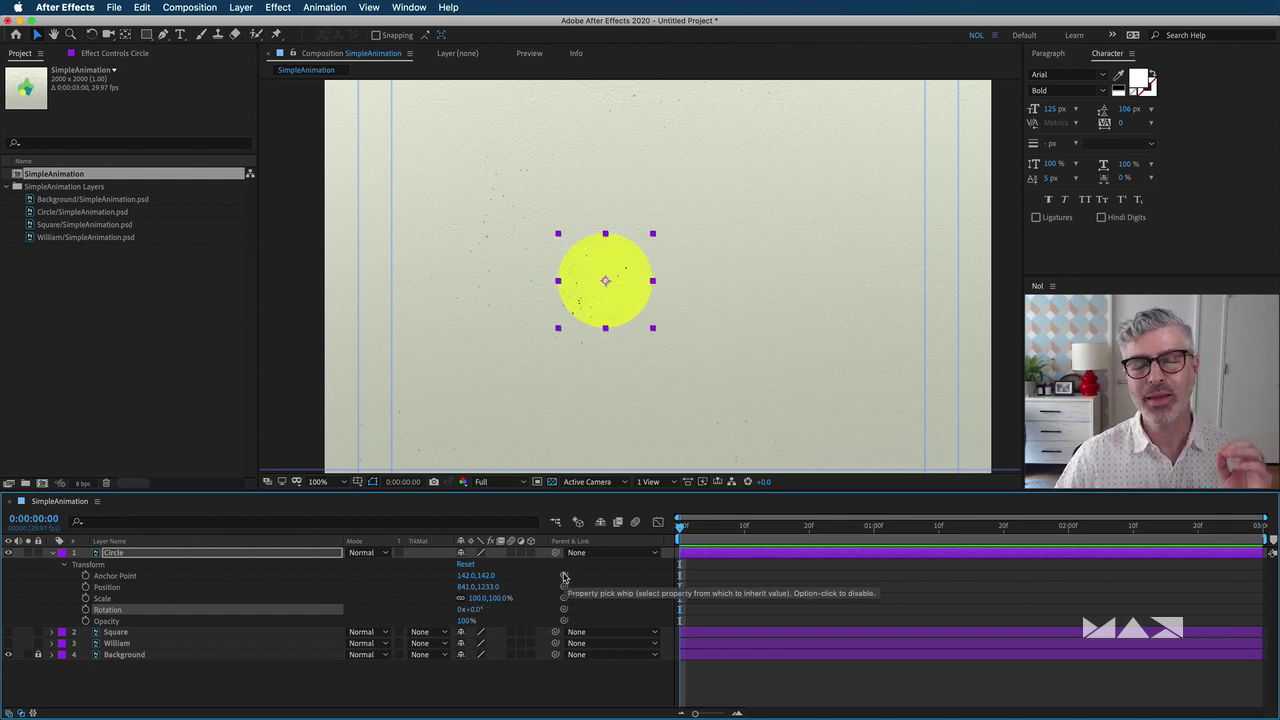